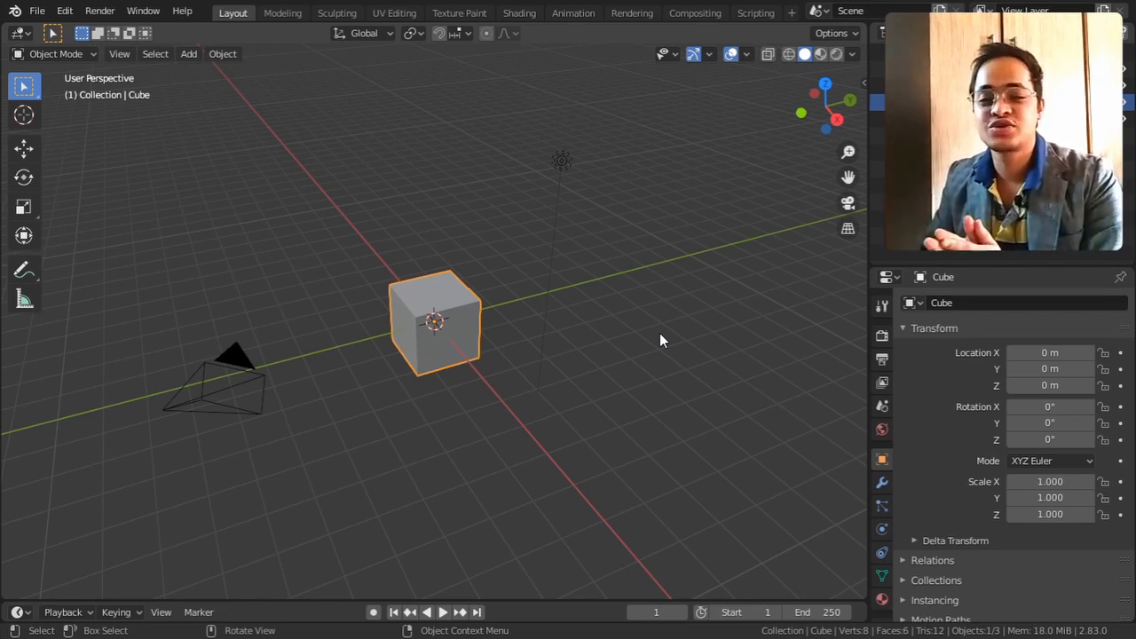
# Step: Put the default cube into Edit Mode
pyautogui.click(84, 57)
pyautogui.click(79, 94)
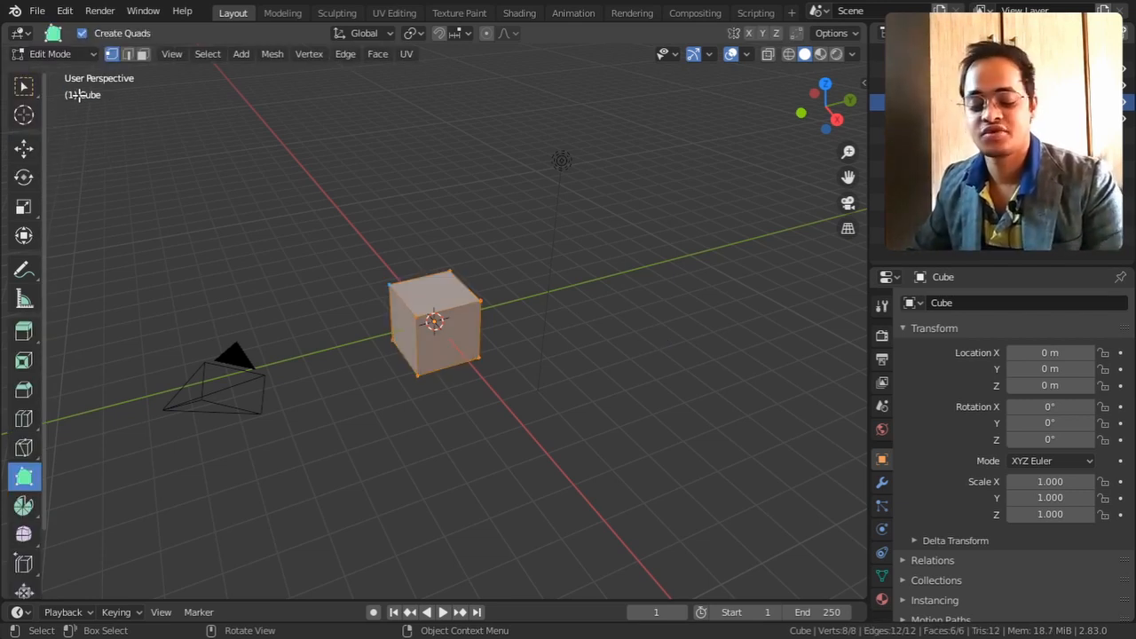
pyautogui.press('Tab')
pyautogui.press('Tab')
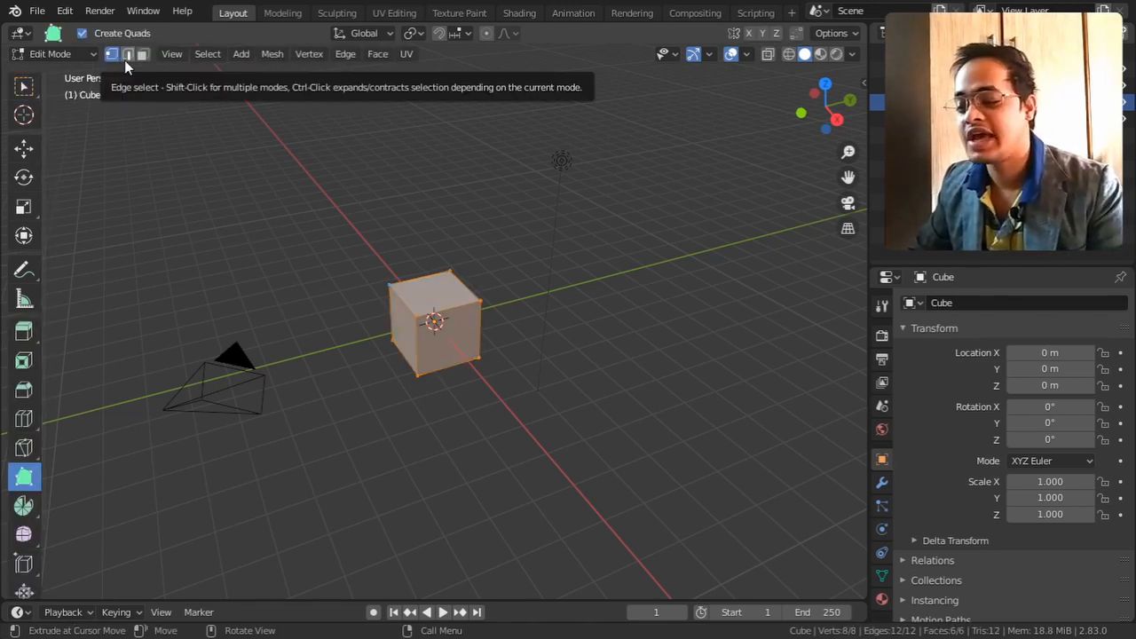
# Step: Enable face selection alongside vertex selection for the cube's mesh and undo the accidental edit
pyautogui.press('3')
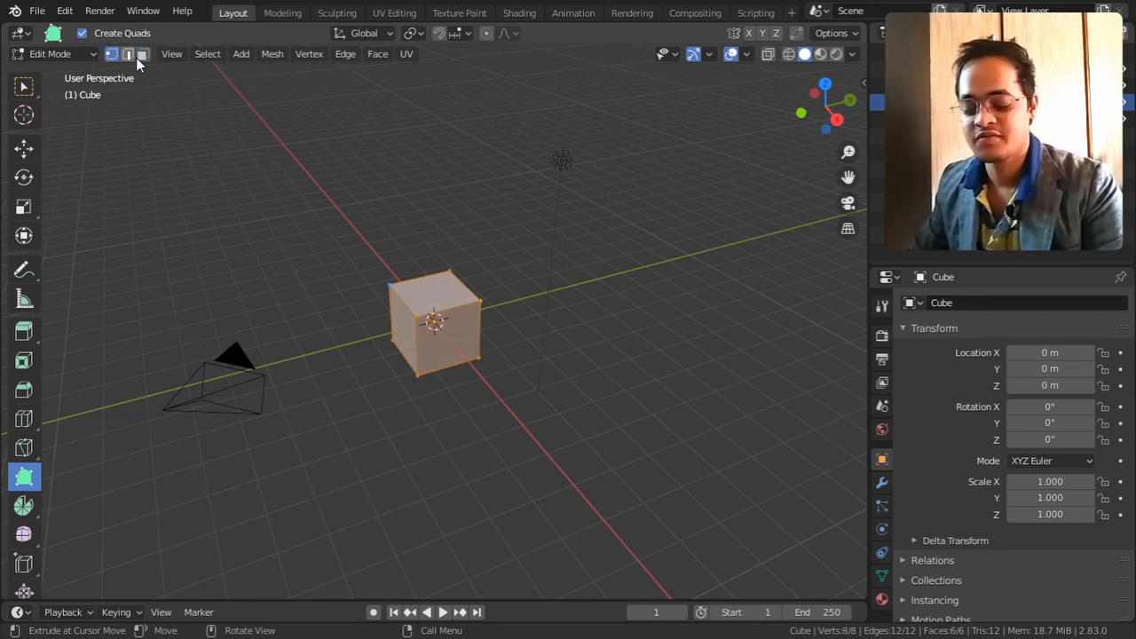
pyautogui.moveTo(395, 362); pyautogui.dragTo(286, 360, button='middle')
pyautogui.press('1')
pyautogui.click(473, 332)
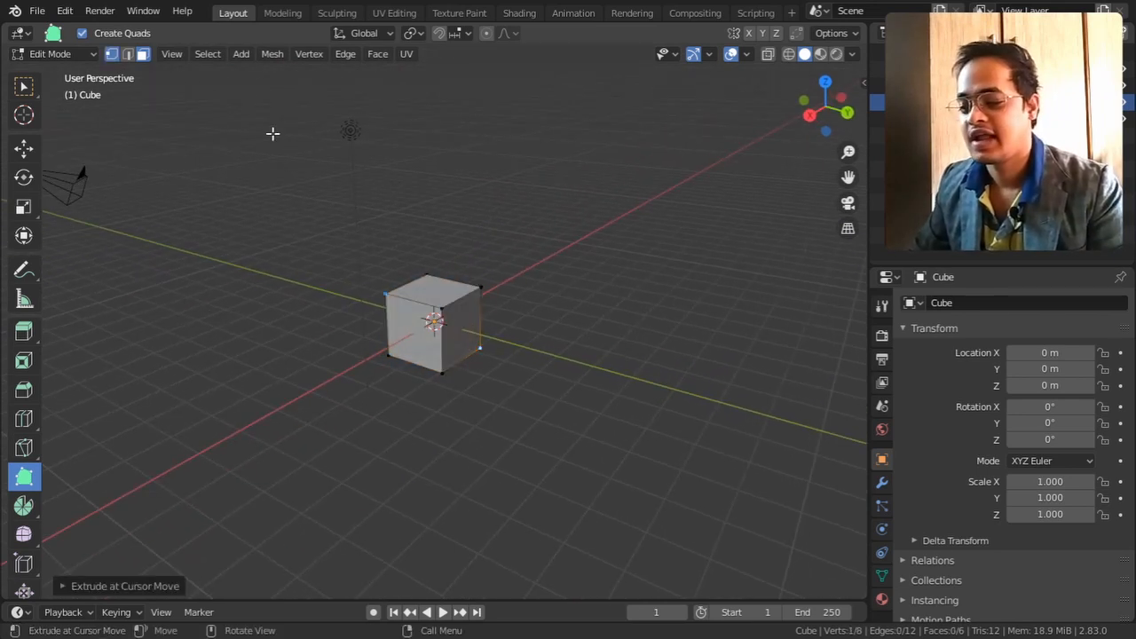
pyautogui.click(143, 55)
pyautogui.hotkey('ctrl', 'z')
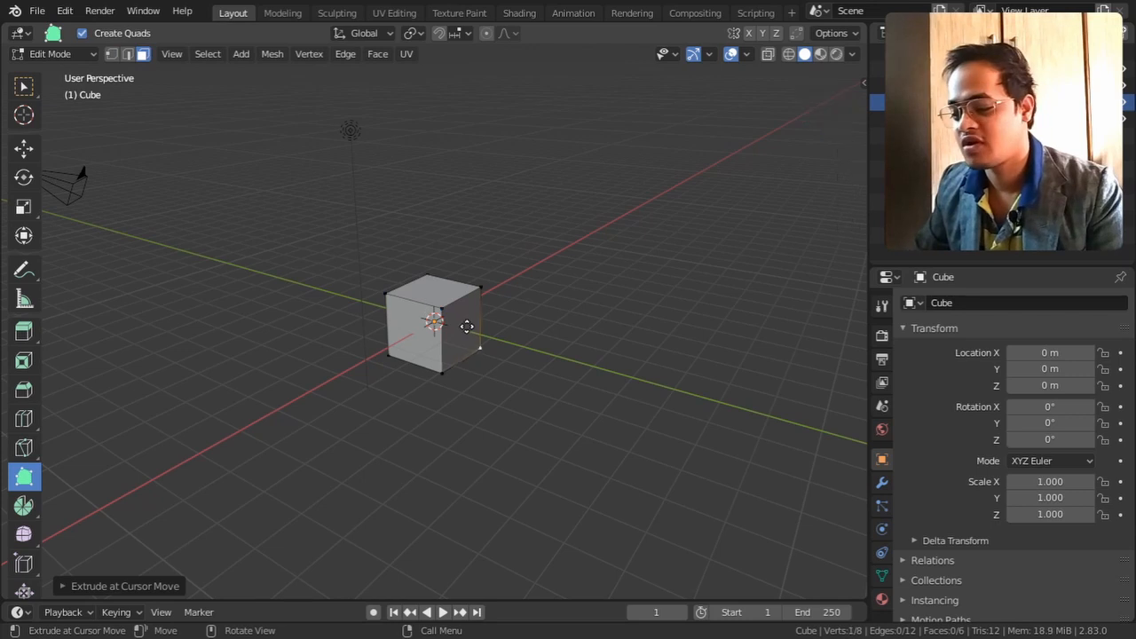
# Step: Activate the Spin tool and place the 3D cursor in empty space to the right of the cube
pyautogui.scroll(6, 472, 352)
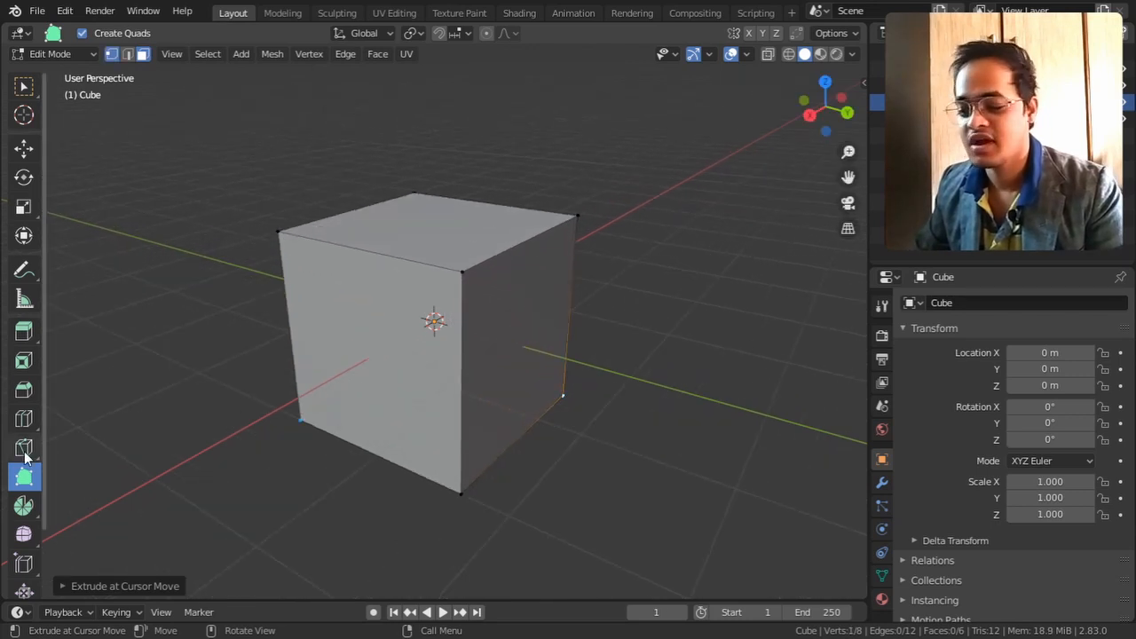
pyautogui.click(24, 507)
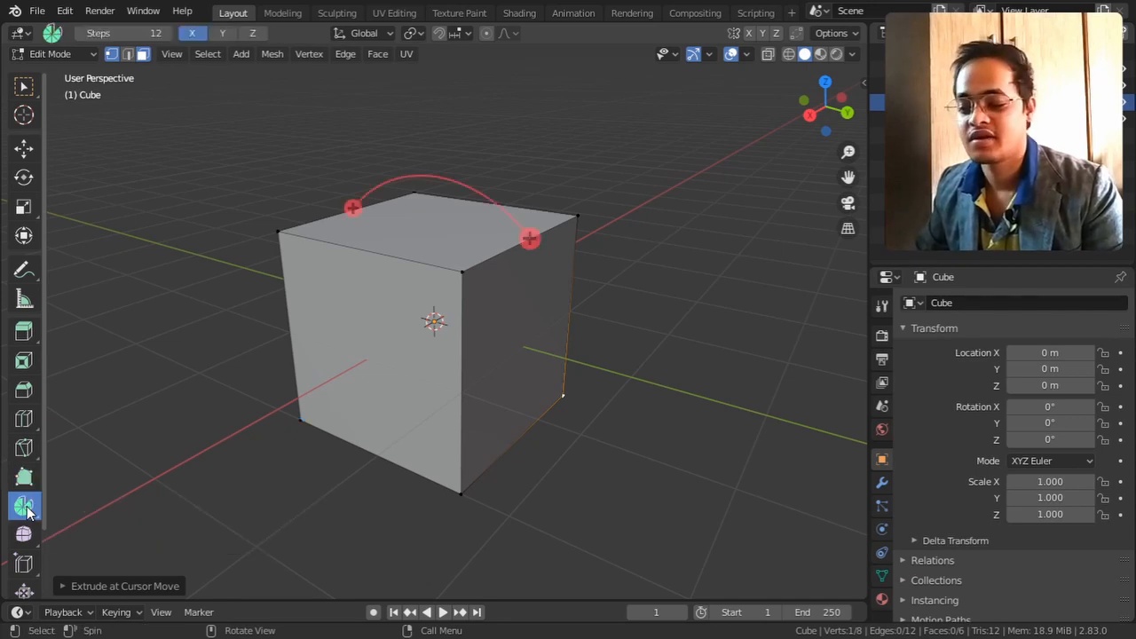
pyautogui.moveTo(497, 421); pyautogui.dragTo(559, 420, button='middle')
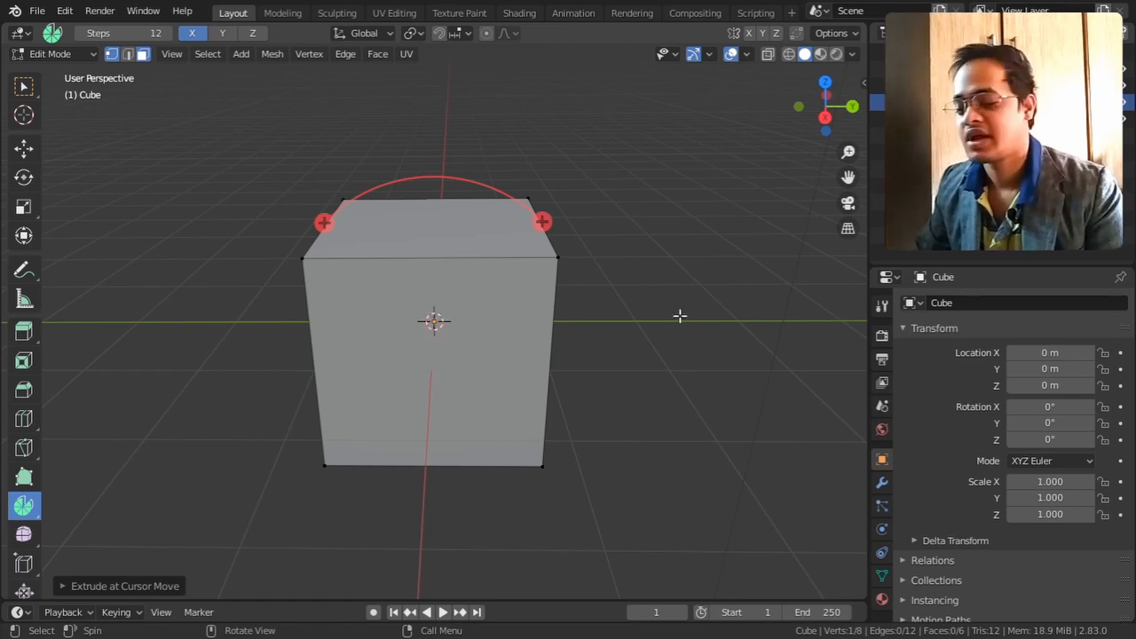
pyautogui.keyDown('shift'); pyautogui.rightClick(721, 260); pyautogui.keyUp('shift')
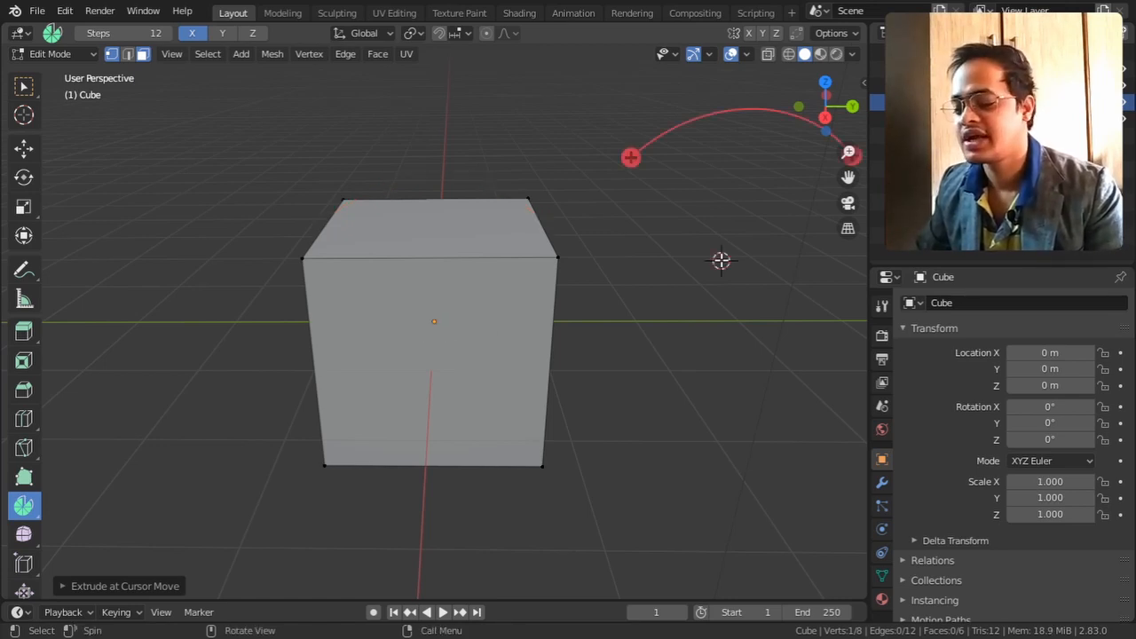
pyautogui.scroll(-1, 722, 260)
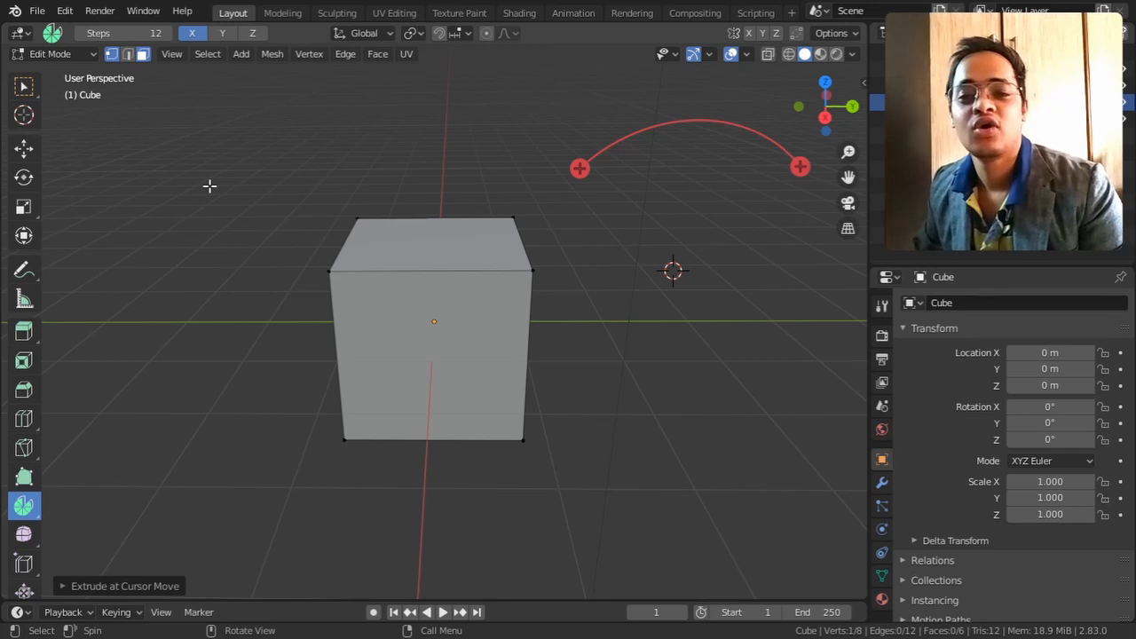
# Step: Relocate the 3D cursor to empty space on the upper-left side of the cube
pyautogui.press('shift')
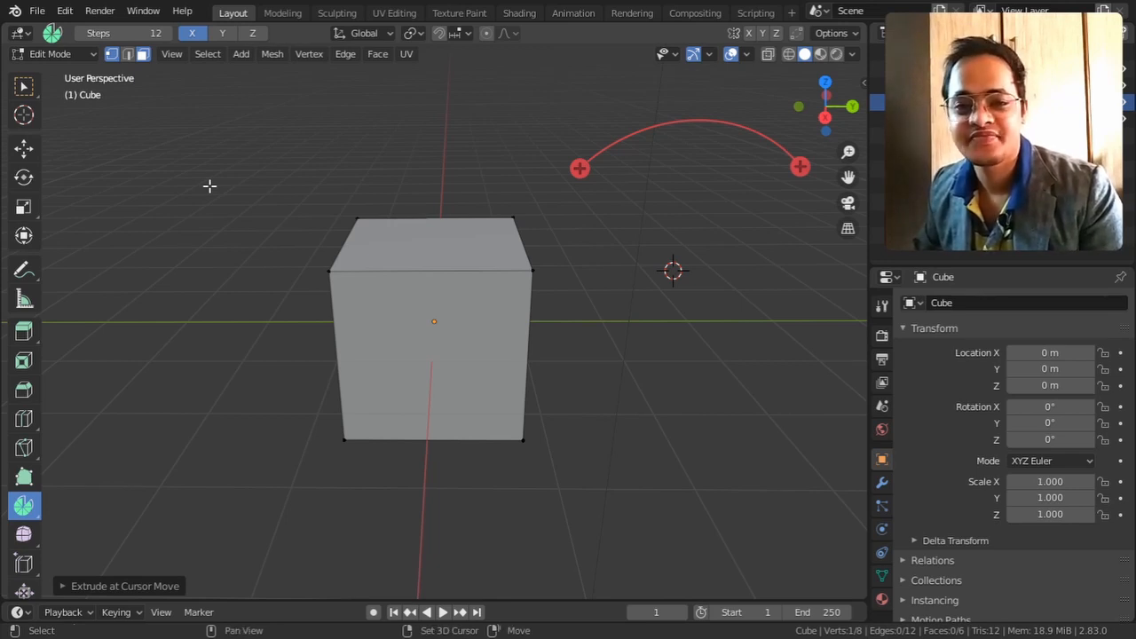
pyautogui.keyDown('shift'); pyautogui.rightClick(210, 185); pyautogui.keyUp('shift')
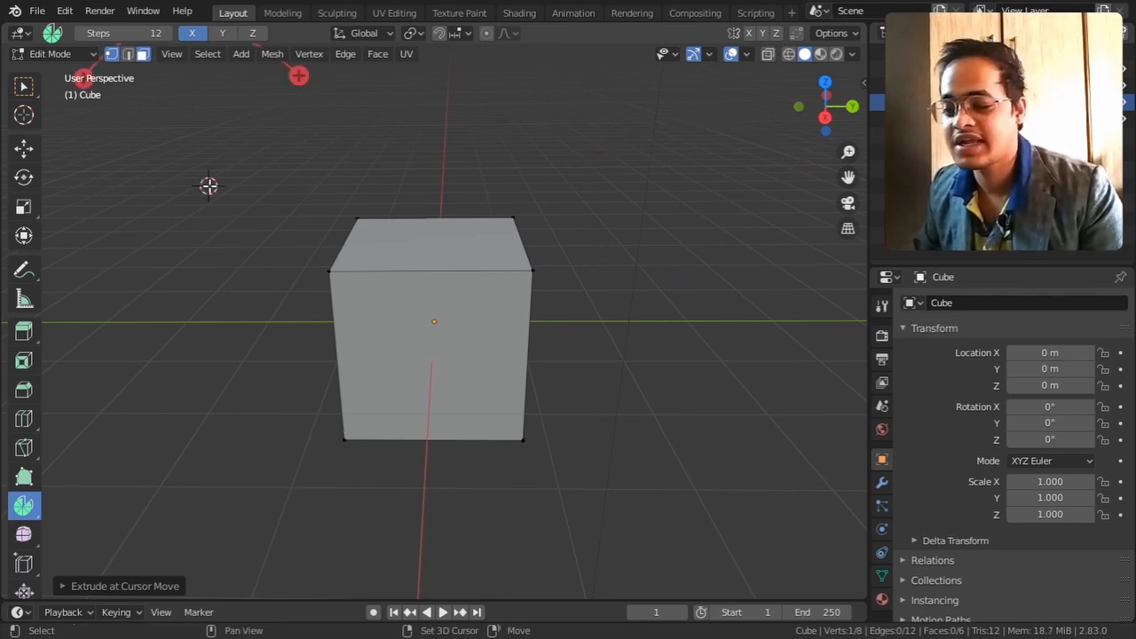
pyautogui.scroll(-2, 228, 189)
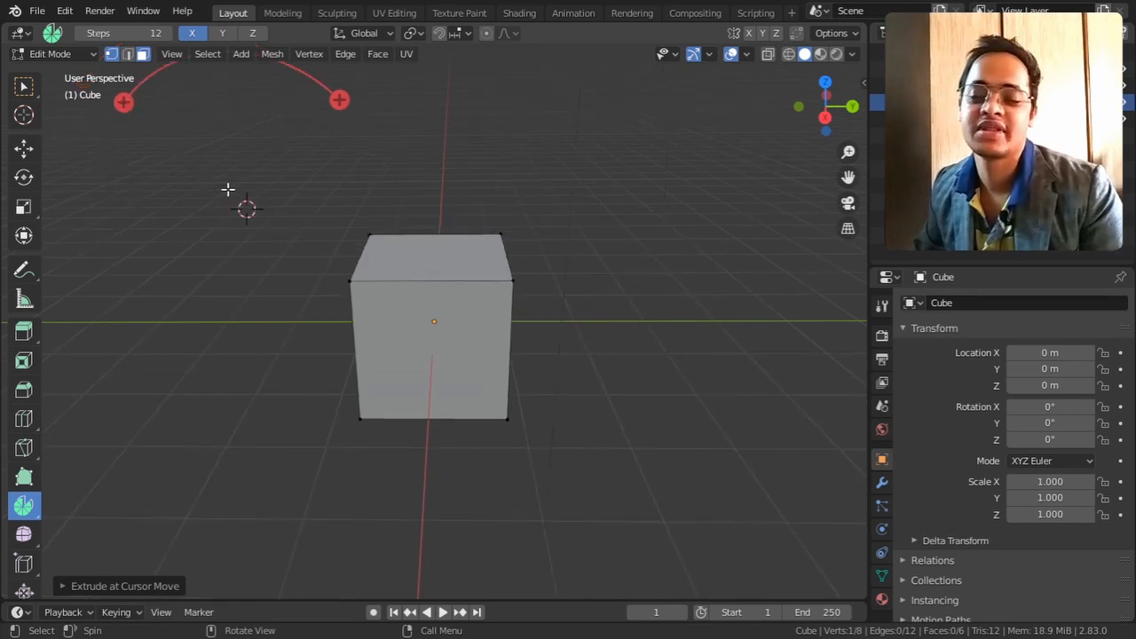
pyautogui.keyDown('shift'); pyautogui.moveTo(264, 269); pyautogui.dragTo(320, 302, button='middle'); pyautogui.keyUp('shift')
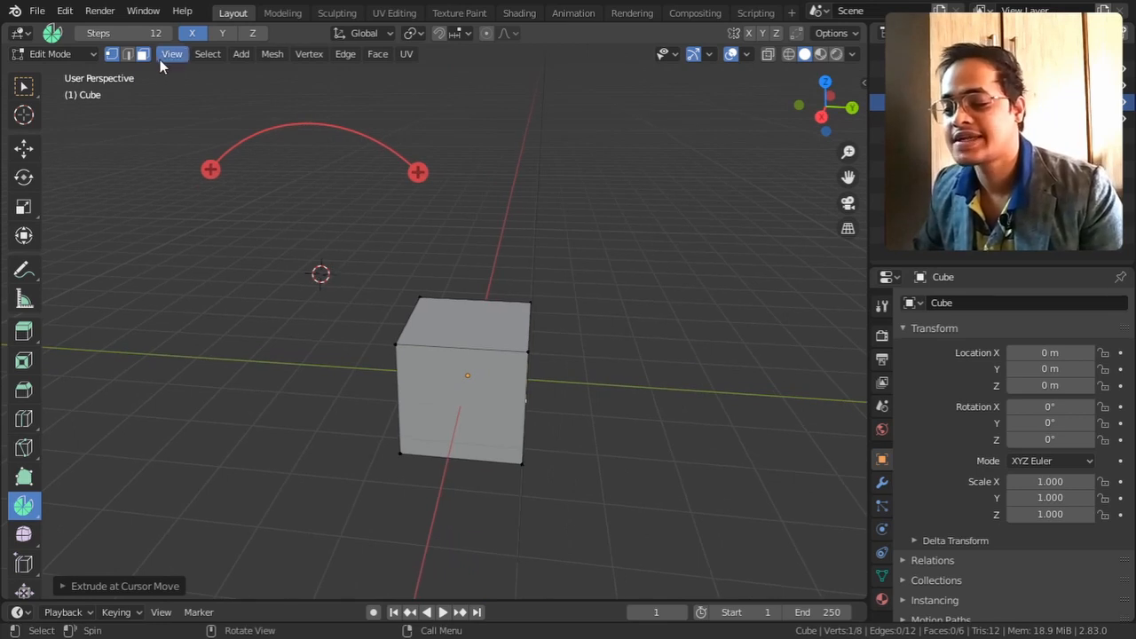
# Step: Switch to face-only selection and select the cube's top face
pyautogui.moveTo(456, 320); pyautogui.dragTo(410, 316, button='middle')
pyautogui.moveTo(499, 414); pyautogui.dragTo(376, 327, button='middle')
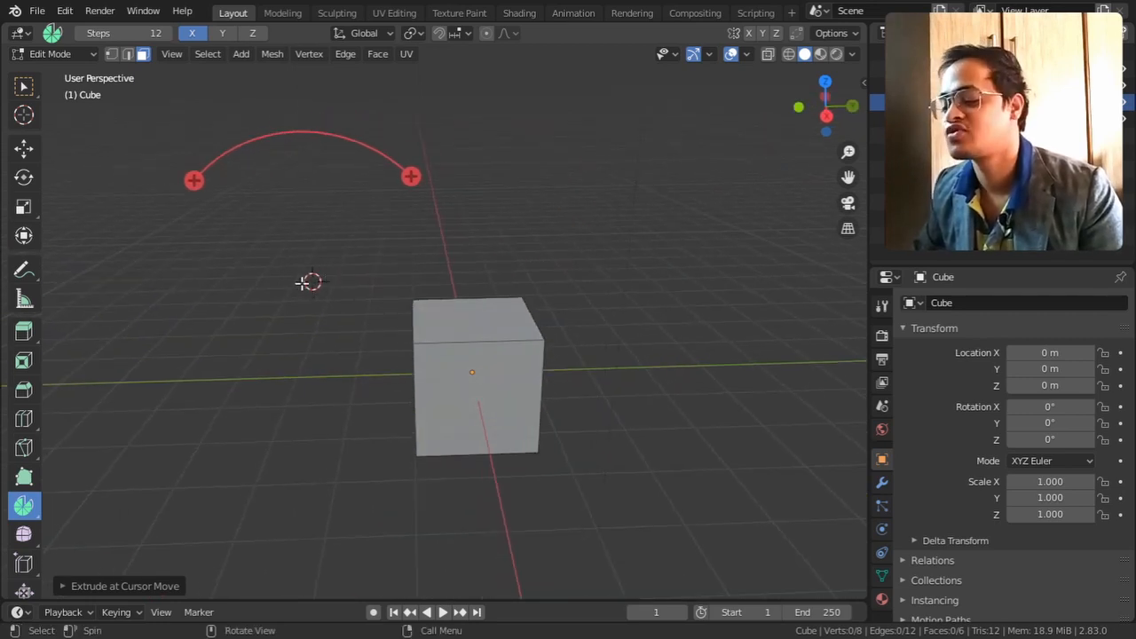
pyautogui.click(470, 319)
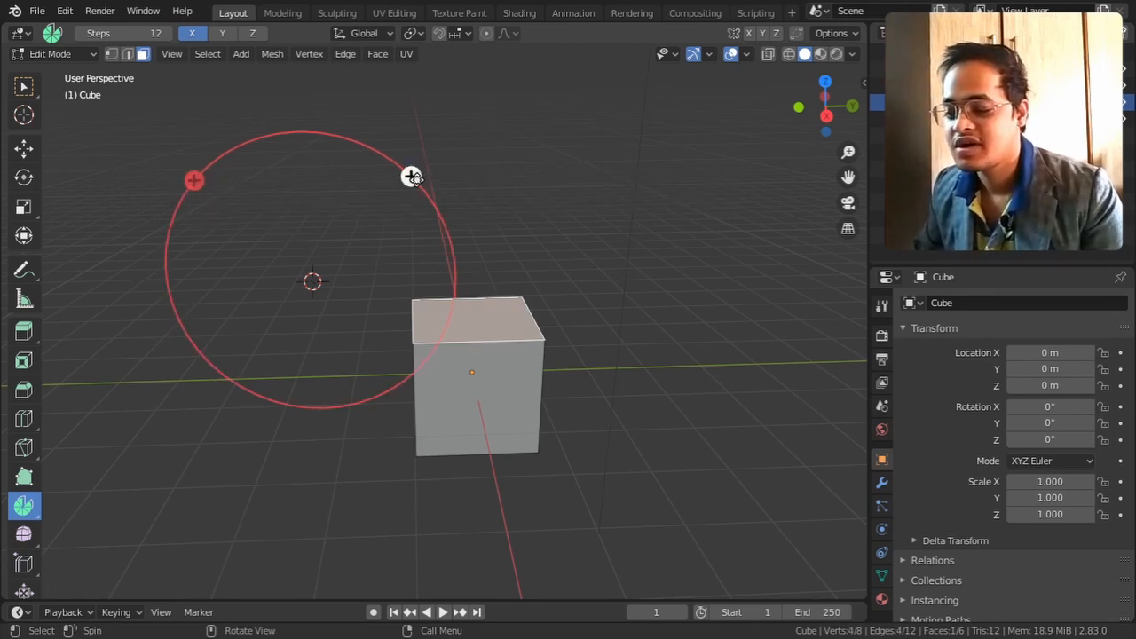
# Step: Try a 12-step spin of the top face around the X axis, shift its centre, and undo the spin
pyautogui.moveTo(411, 178); pyautogui.dragTo(261, 363)
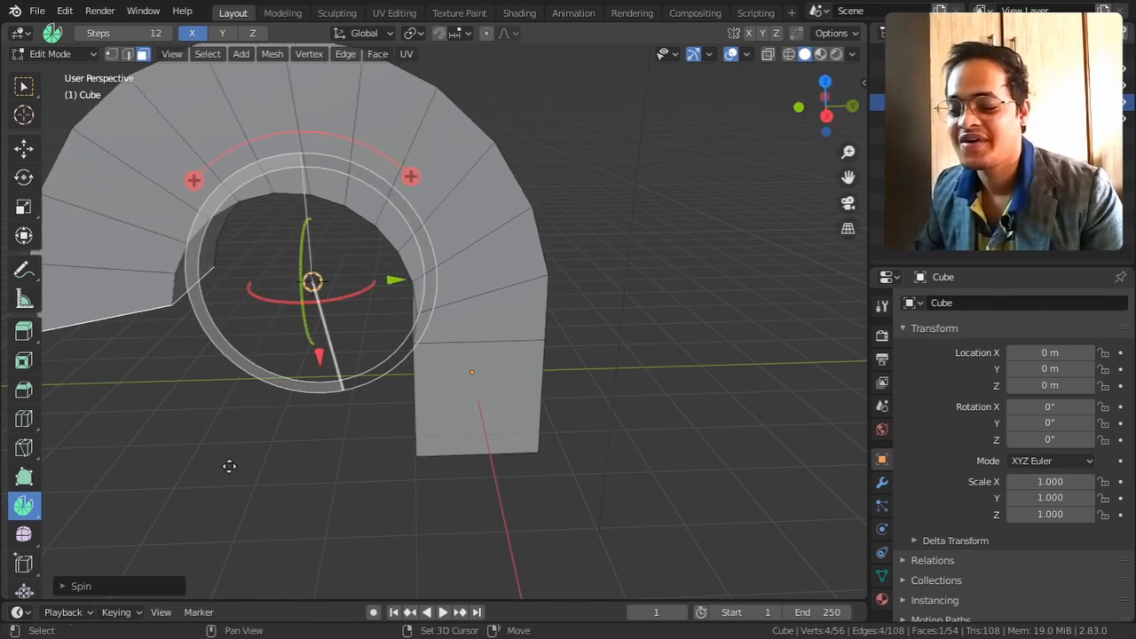
pyautogui.moveTo(228, 464); pyautogui.dragTo(459, 418, button='middle')
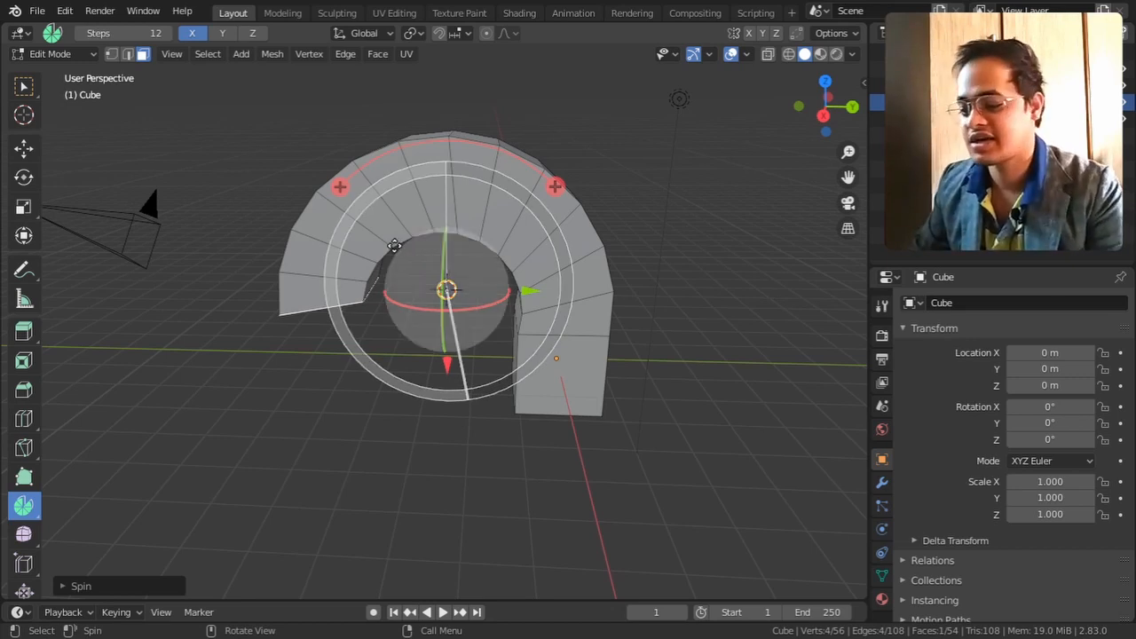
pyautogui.moveTo(393, 246); pyautogui.dragTo(515, 317, button='middle')
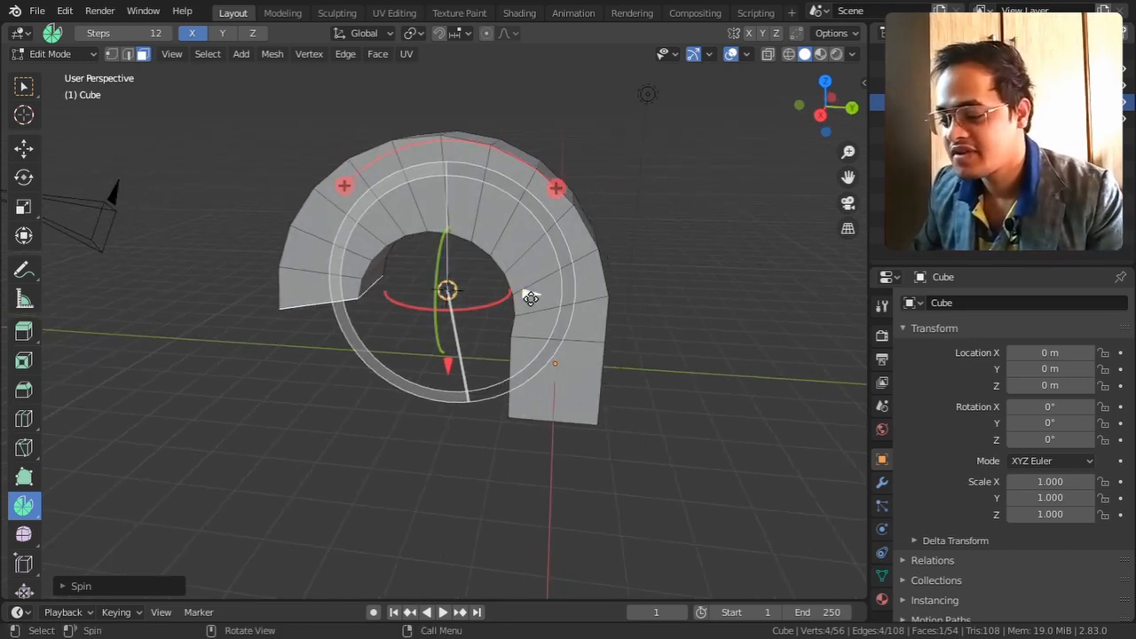
pyautogui.moveTo(527, 297)
pyautogui.mouseDown()
pyautogui.moveTo(375, 287)
pyautogui.moveTo(520, 296)
pyautogui.mouseUp()
pyautogui.moveTo(438, 364)
pyautogui.mouseDown()
pyautogui.moveTo(443, 277)
pyautogui.moveTo(436, 373)
pyautogui.moveTo(429, 361)
pyautogui.mouseUp()
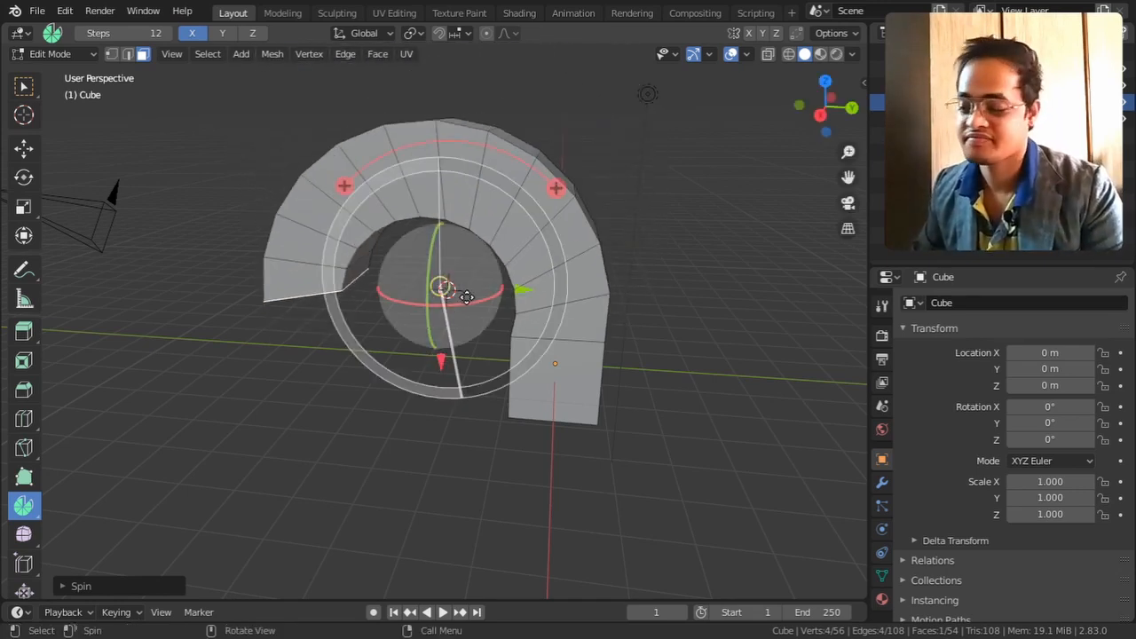
pyautogui.moveTo(475, 303); pyautogui.dragTo(369, 256)
pyautogui.press('Escape')
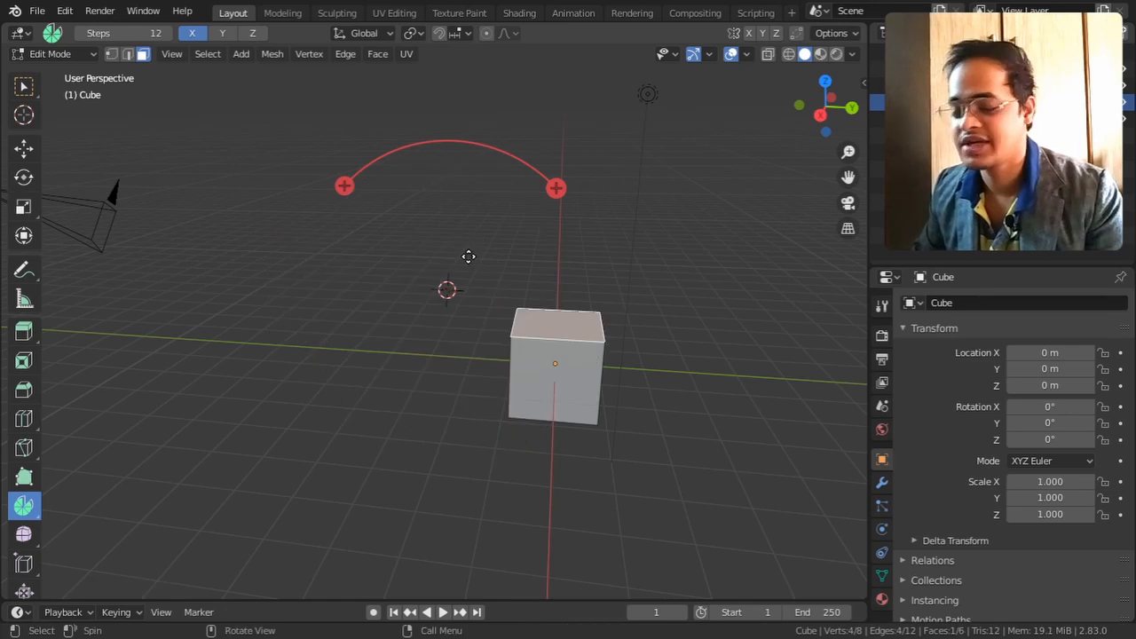
# Step: Spin the top face around the Y axis in 12 steps and shift the spin centre along X to form a wide arch
pyautogui.moveTo(456, 274); pyautogui.dragTo(381, 270, button='middle')
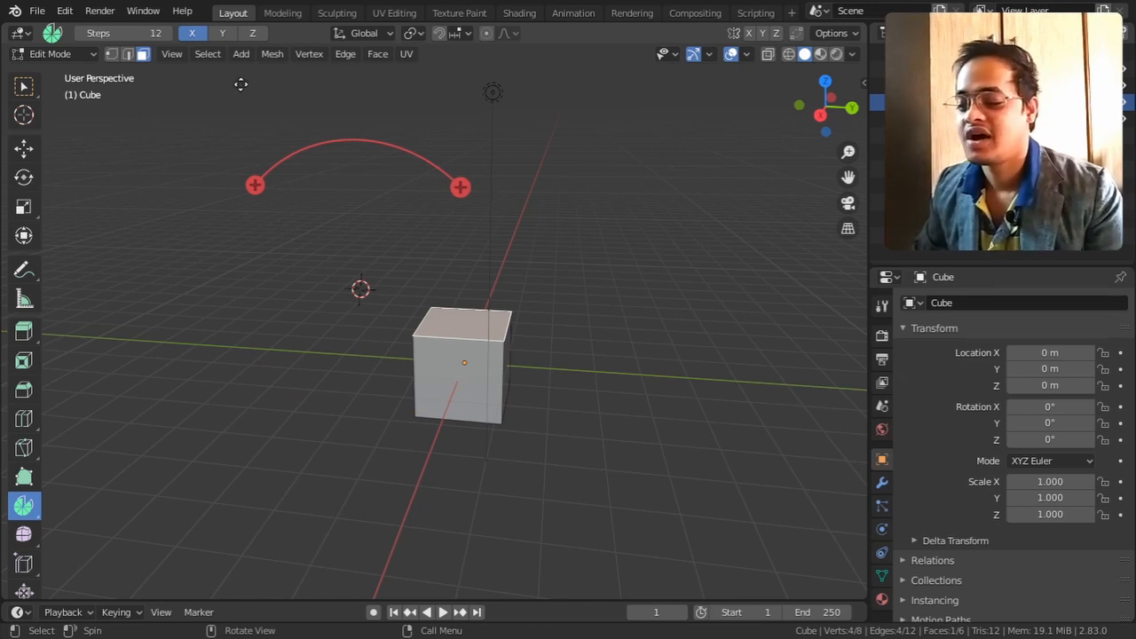
pyautogui.click(224, 33)
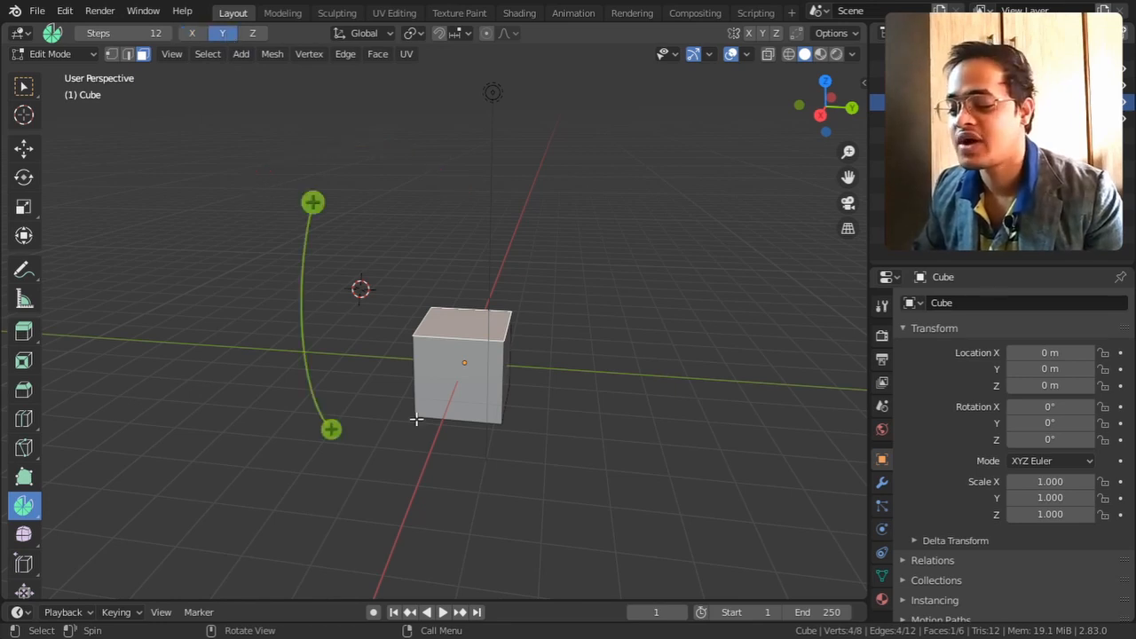
pyautogui.moveTo(416, 418); pyautogui.dragTo(321, 404, button='middle')
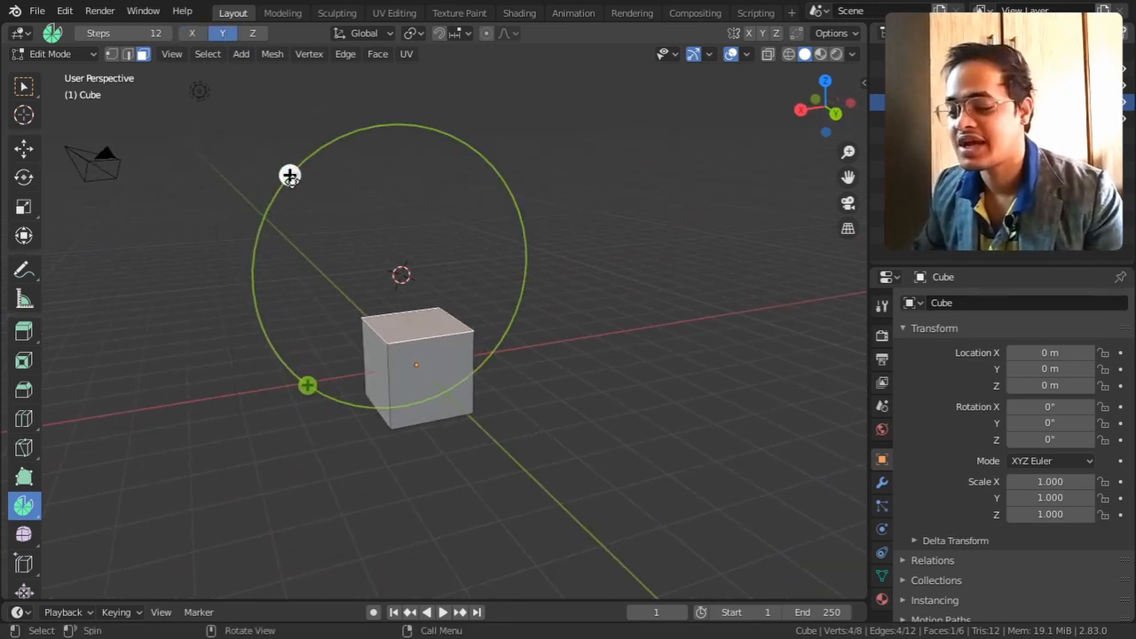
pyautogui.moveTo(290, 175); pyautogui.dragTo(684, 314)
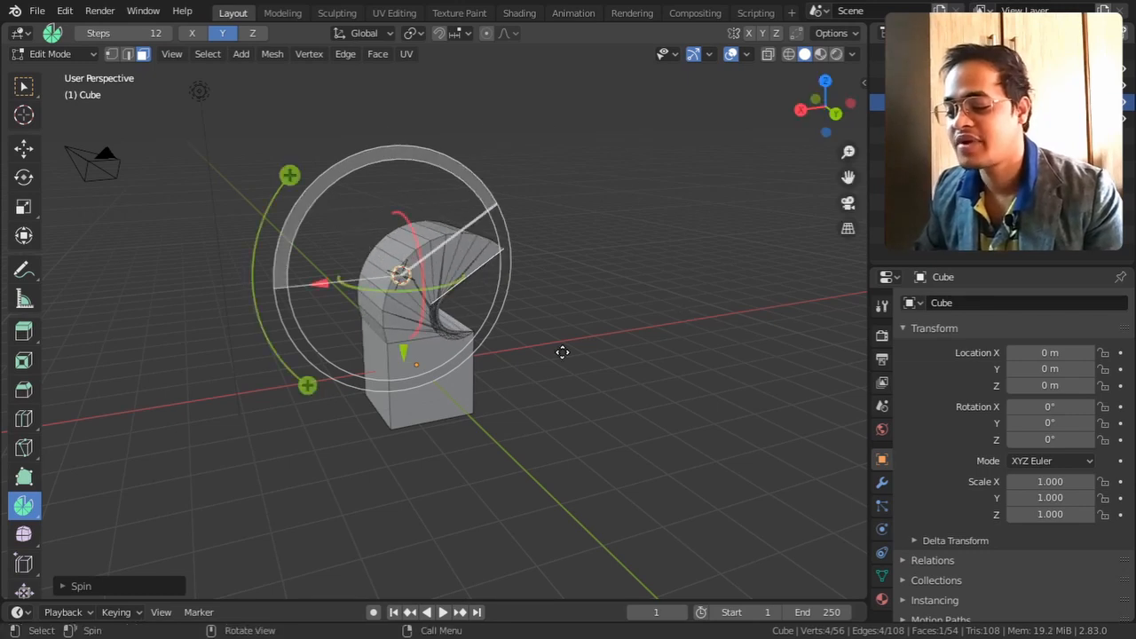
pyautogui.moveTo(560, 350); pyautogui.dragTo(482, 385, button='middle')
pyautogui.moveTo(366, 266); pyautogui.dragTo(483, 272)
pyautogui.moveTo(591, 418); pyautogui.dragTo(693, 426, button='middle')
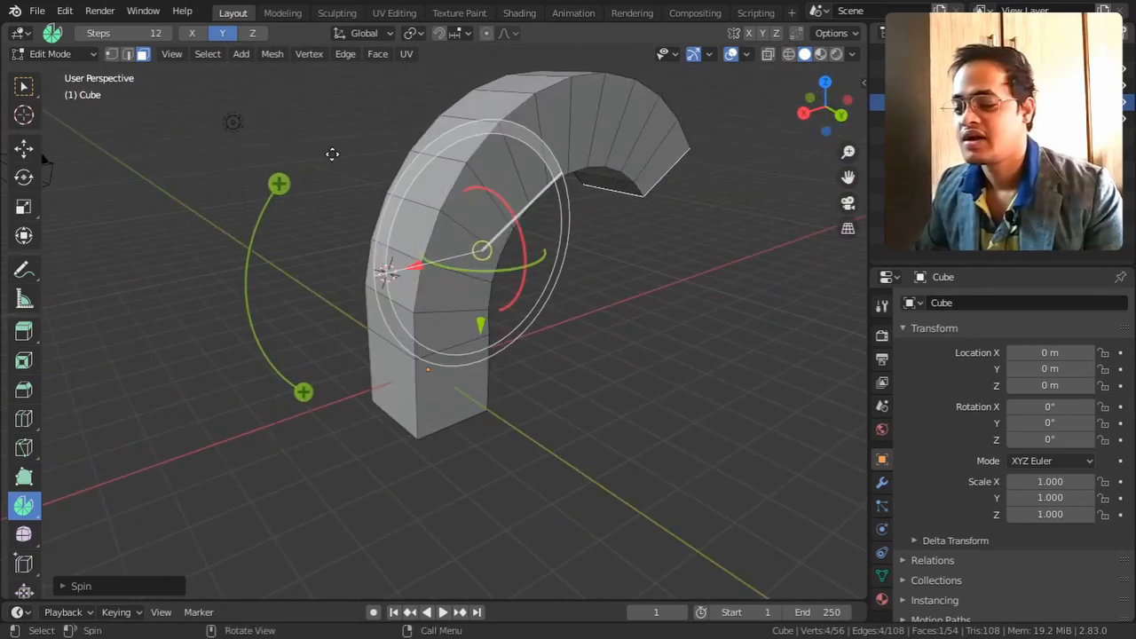
# Step: Spin the base's +Y side face around the Z axis in 12 steps about a 3D cursor placed in front of the base
pyautogui.click(253, 34)
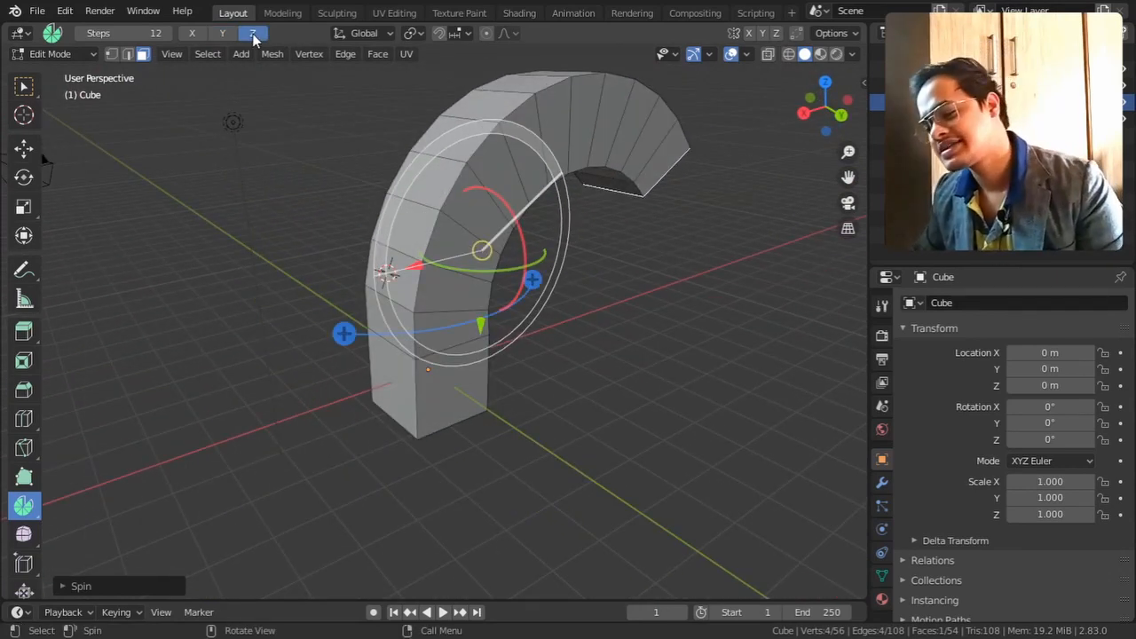
pyautogui.click(430, 408)
pyautogui.moveTo(303, 458); pyautogui.dragTo(387, 429, button='middle')
pyautogui.keyDown('shift'); pyautogui.rightClick(361, 471); pyautogui.keyUp('shift')
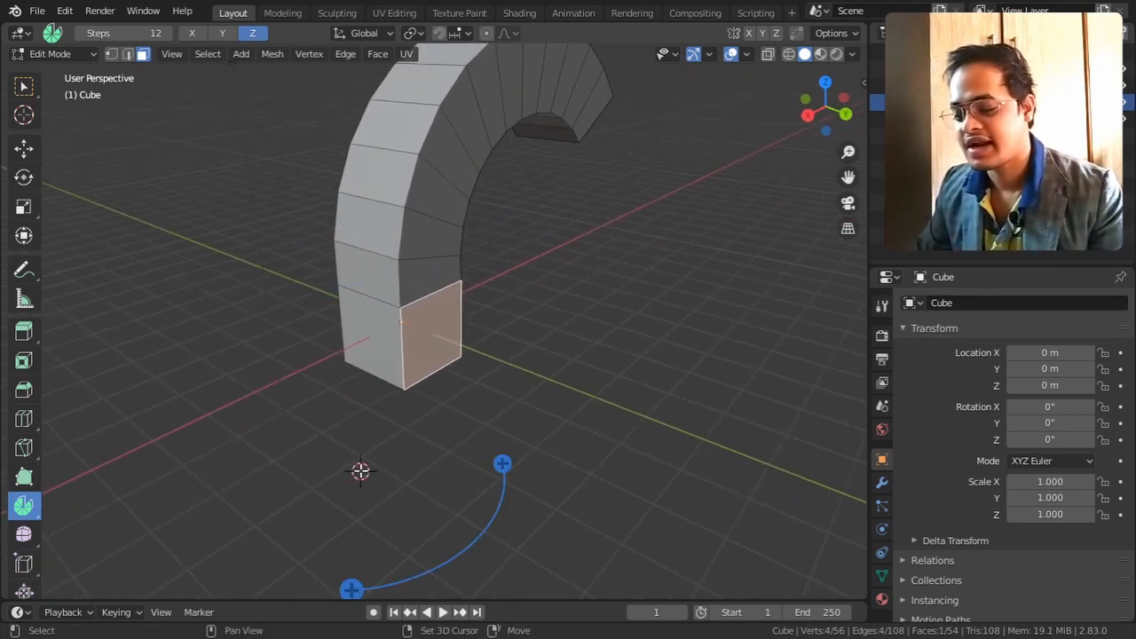
pyautogui.moveTo(393, 517)
pyautogui.mouseDown(button='middle')
pyautogui.moveTo(489, 527)
pyautogui.moveTo(410, 529)
pyautogui.moveTo(413, 507)
pyautogui.moveTo(394, 507)
pyautogui.mouseUp(button='middle')
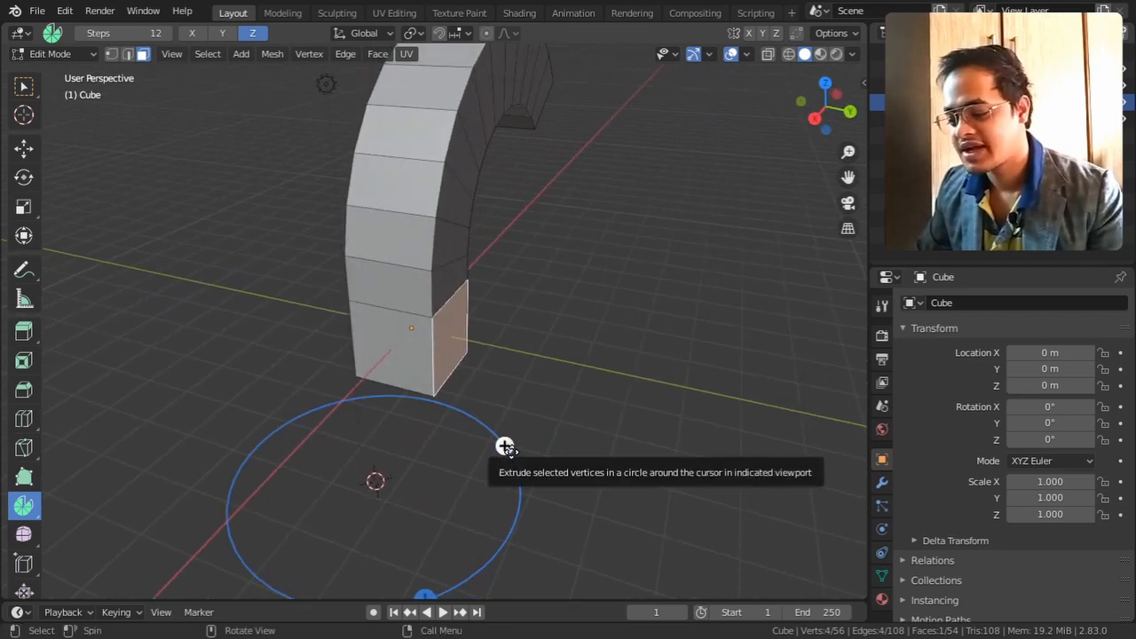
pyautogui.moveTo(505, 446); pyautogui.dragTo(199, 551)
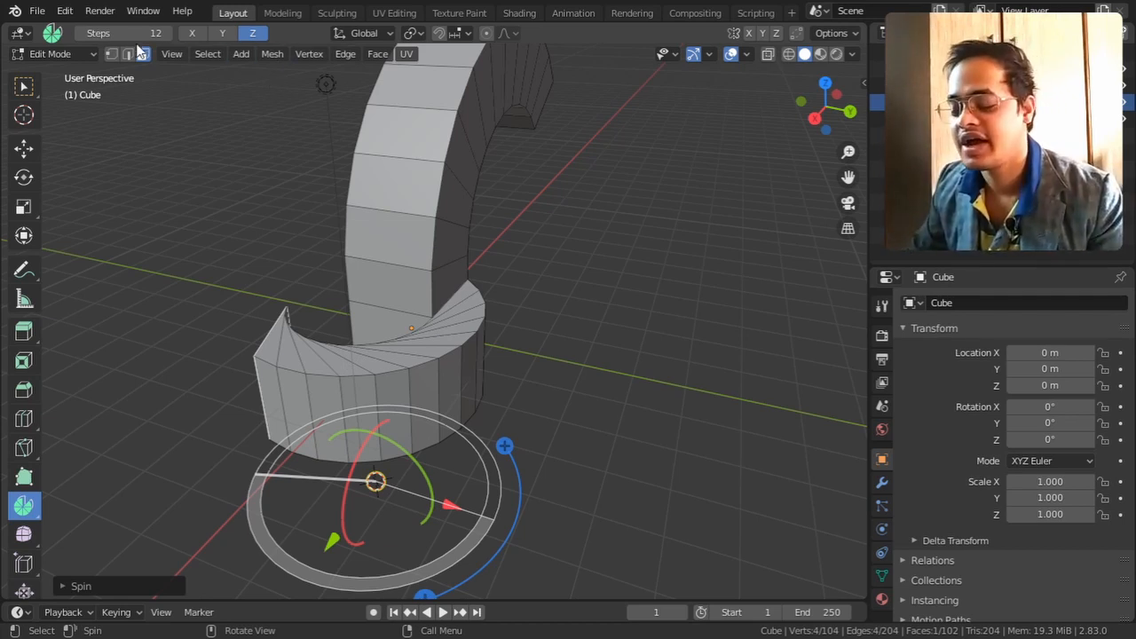
# Step: Set the spin steps to 3 and spin the base face beneath the arch around the Z axis
pyautogui.moveTo(142, 33); pyautogui.dragTo(169, 33)
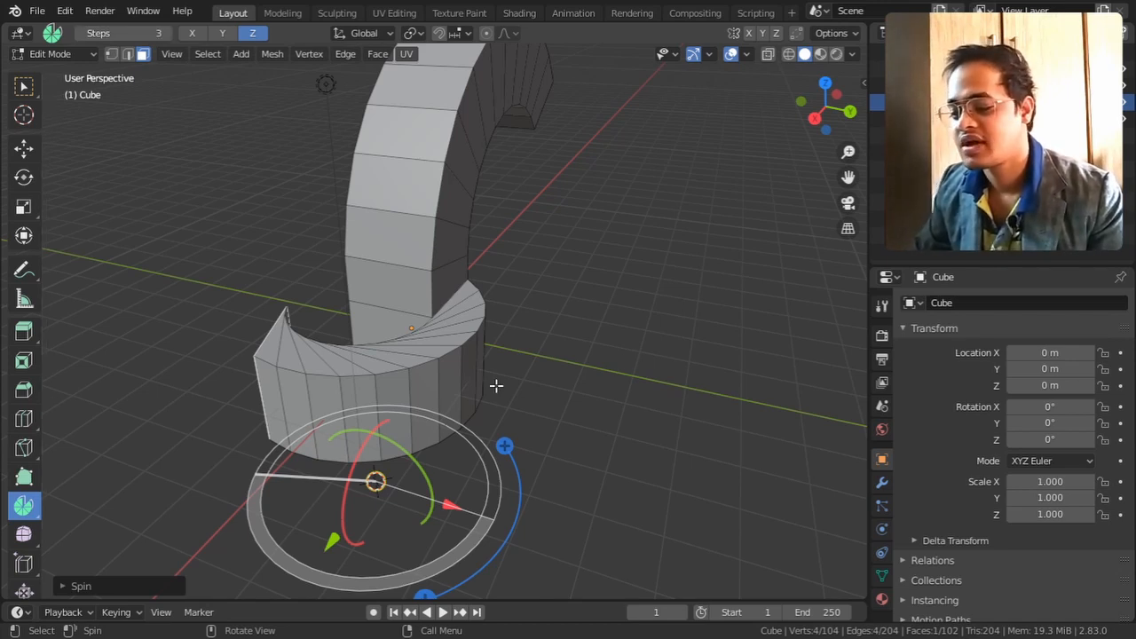
pyautogui.moveTo(495, 385); pyautogui.dragTo(432, 309, button='middle')
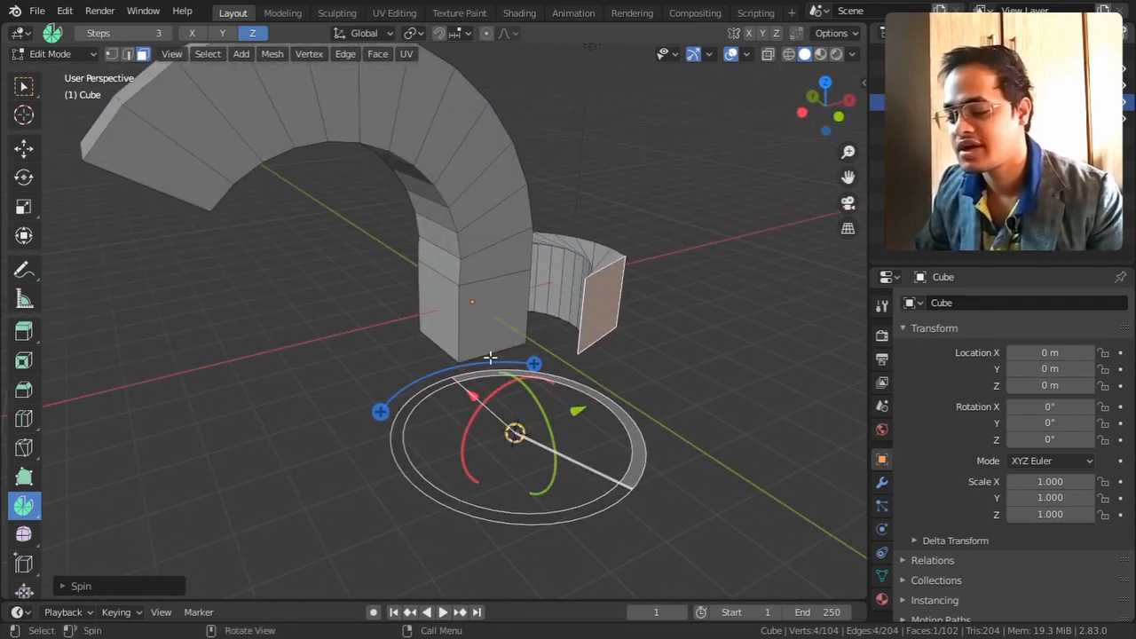
pyautogui.click(433, 309)
pyautogui.moveTo(380, 411); pyautogui.dragTo(506, 577)
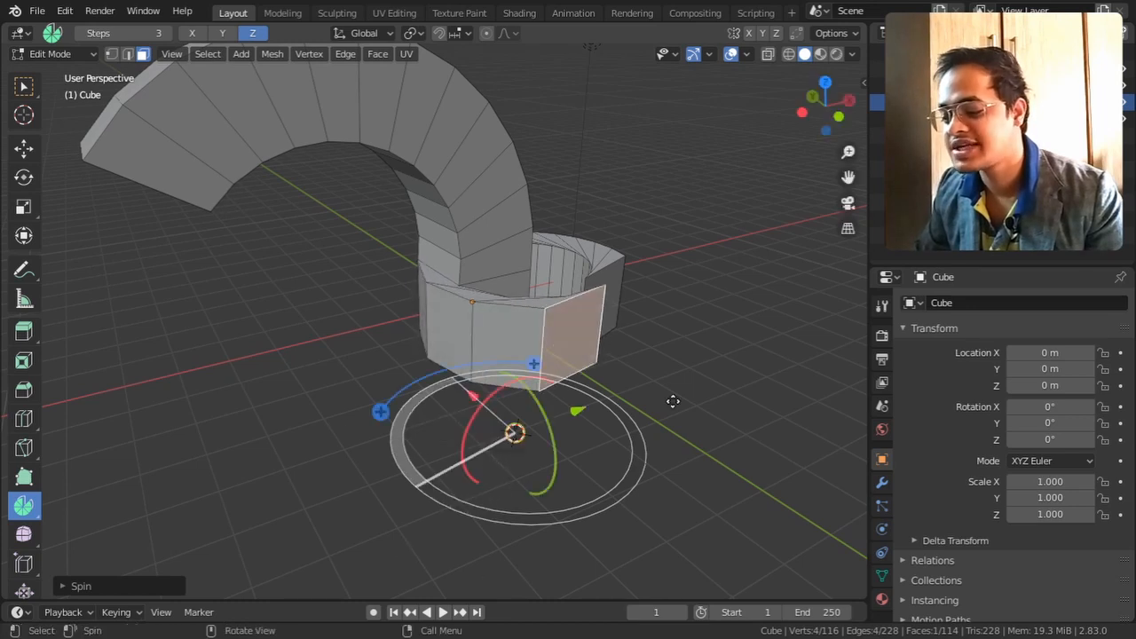
# Step: Move the centre of the three-step spin well away from the 3D cursor to stretch it into a longer, wider curve
pyautogui.moveTo(575, 409); pyautogui.dragTo(424, 438)
pyautogui.moveTo(355, 456); pyautogui.dragTo(421, 508, button='middle')
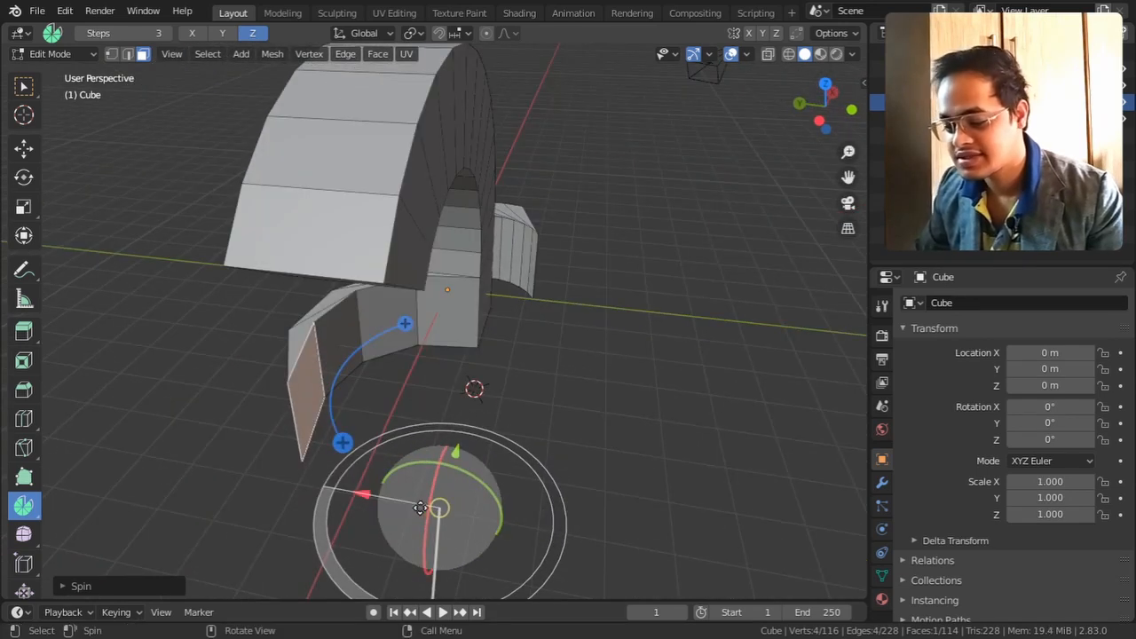
pyautogui.moveTo(363, 497); pyautogui.dragTo(493, 525)
pyautogui.moveTo(543, 503); pyautogui.dragTo(441, 509, button='middle')
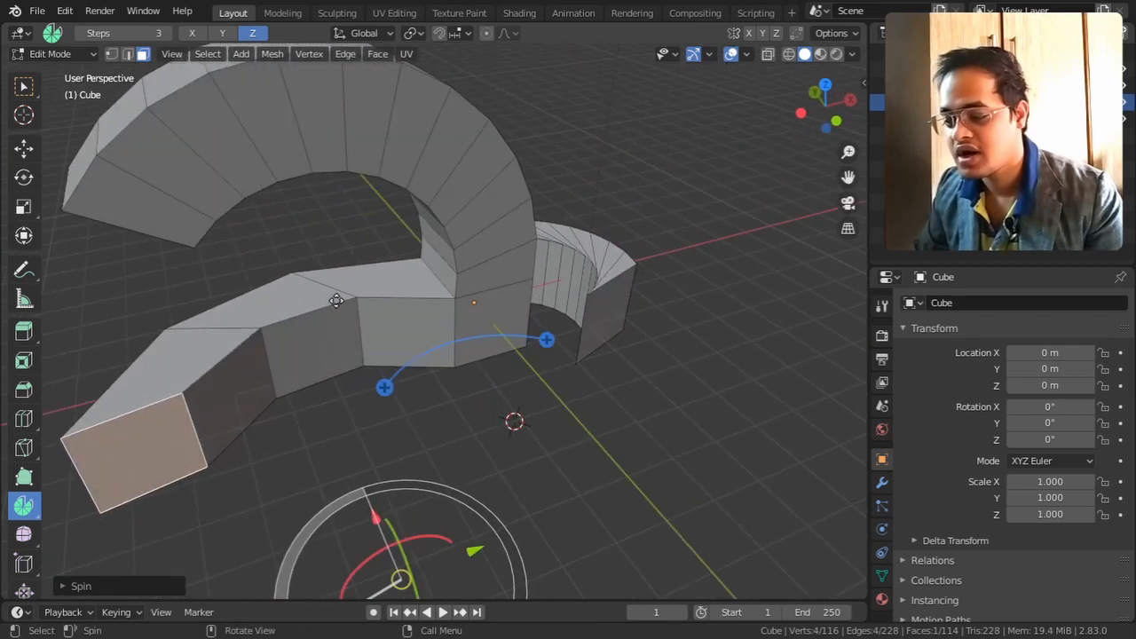